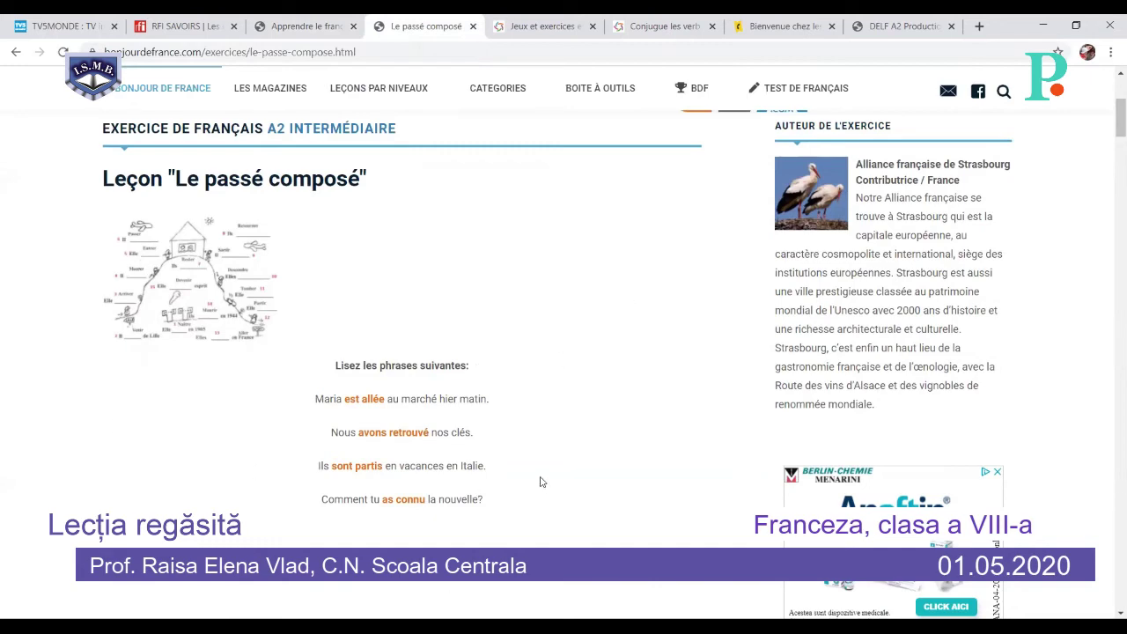
Look through the "Le passé composé" lesson and its exercises, from the auxiliary table down to the gap-fill text of Exercice n°4.
scroll(541, 482, "down", 8)
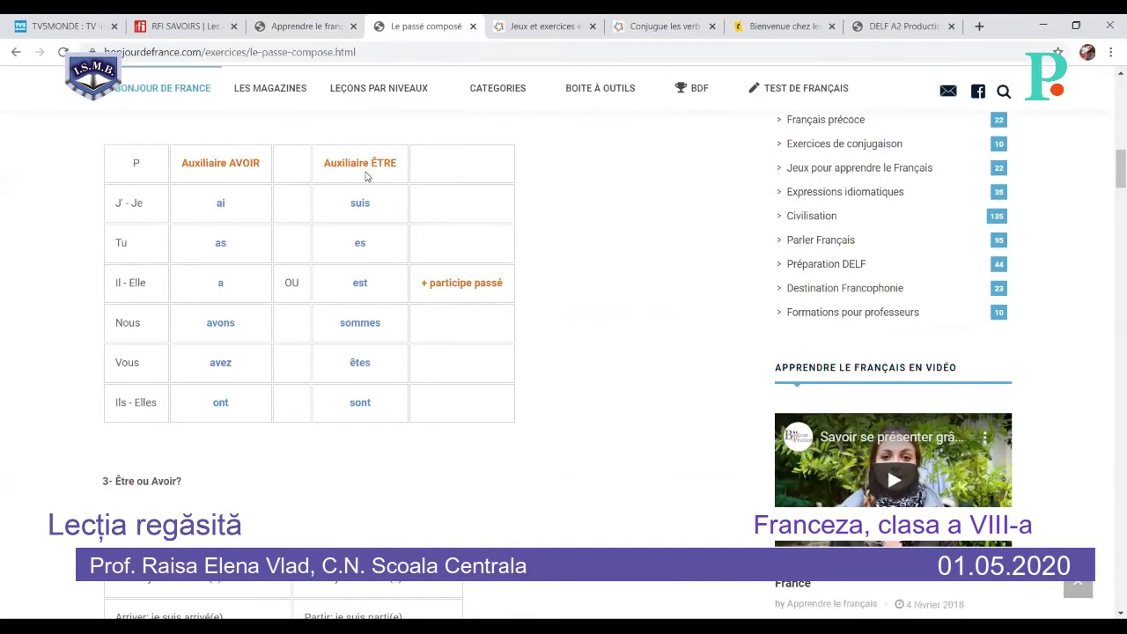
scroll(525, 448, "down", 10)
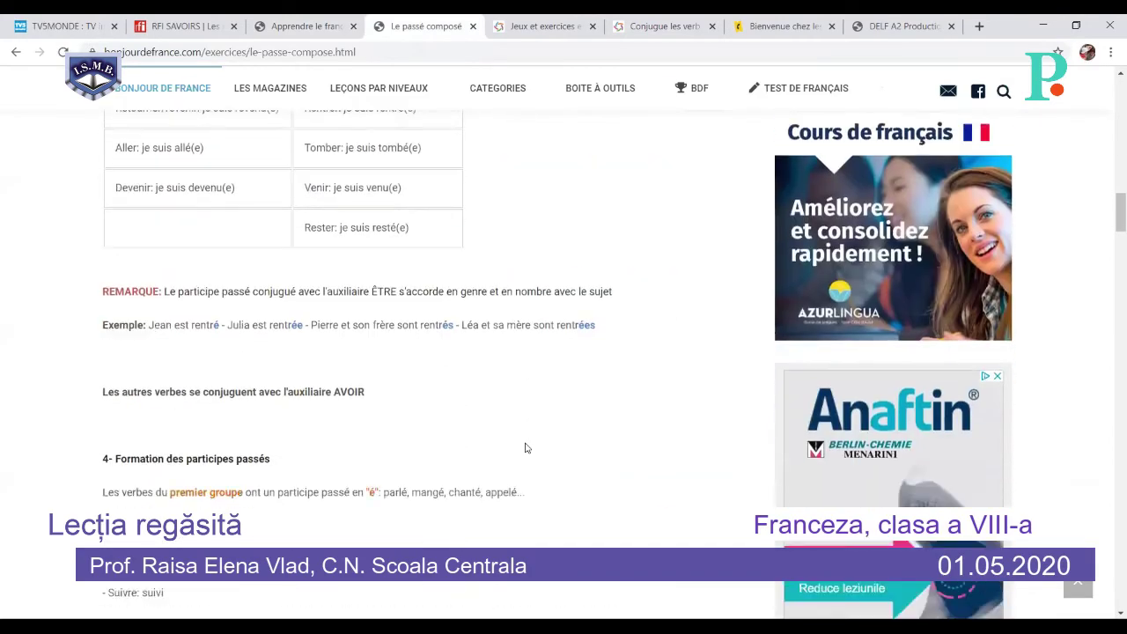
scroll(524, 448, "down", 10)
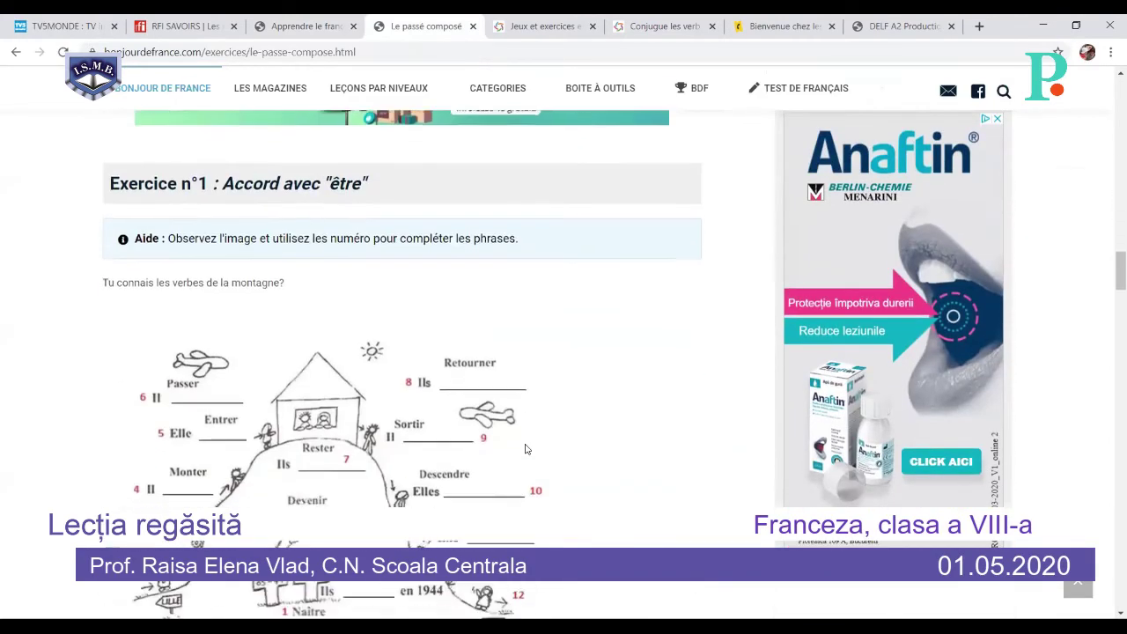
scroll(525, 448, "down", 10)
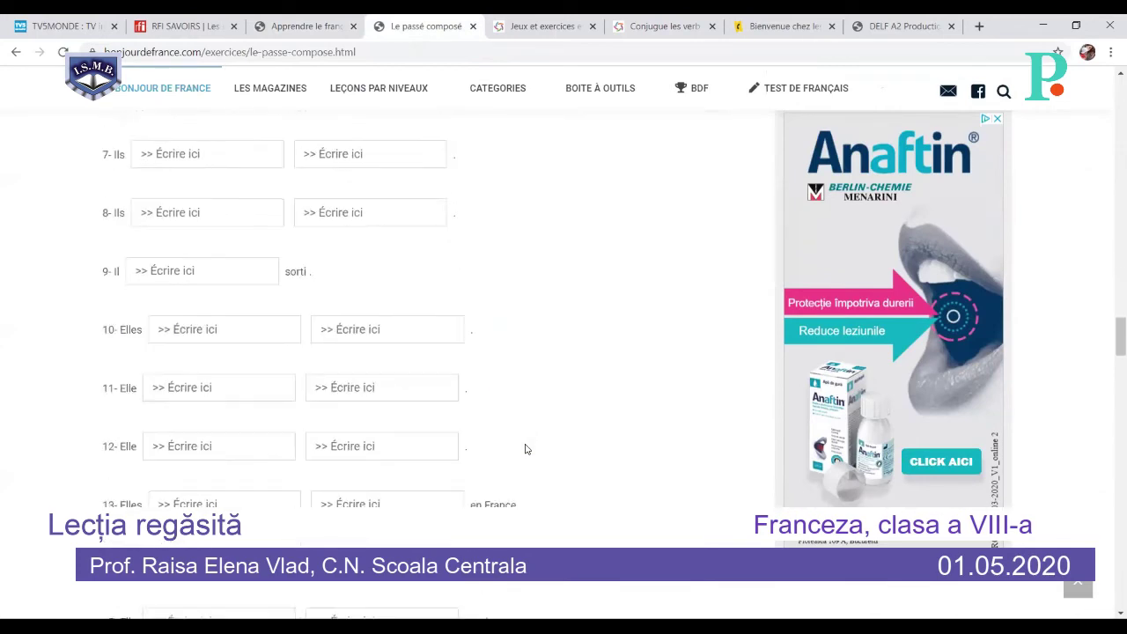
scroll(525, 449, "down", 2)
scroll(524, 449, "down", 3)
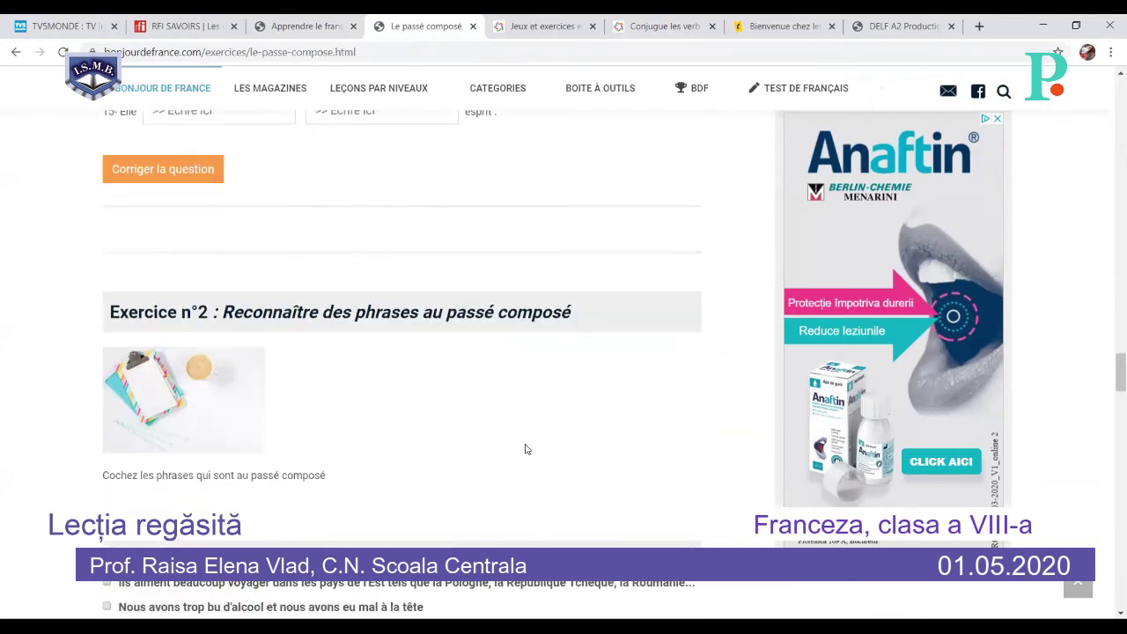
scroll(525, 449, "down", 3)
scroll(525, 449, "down", 3)
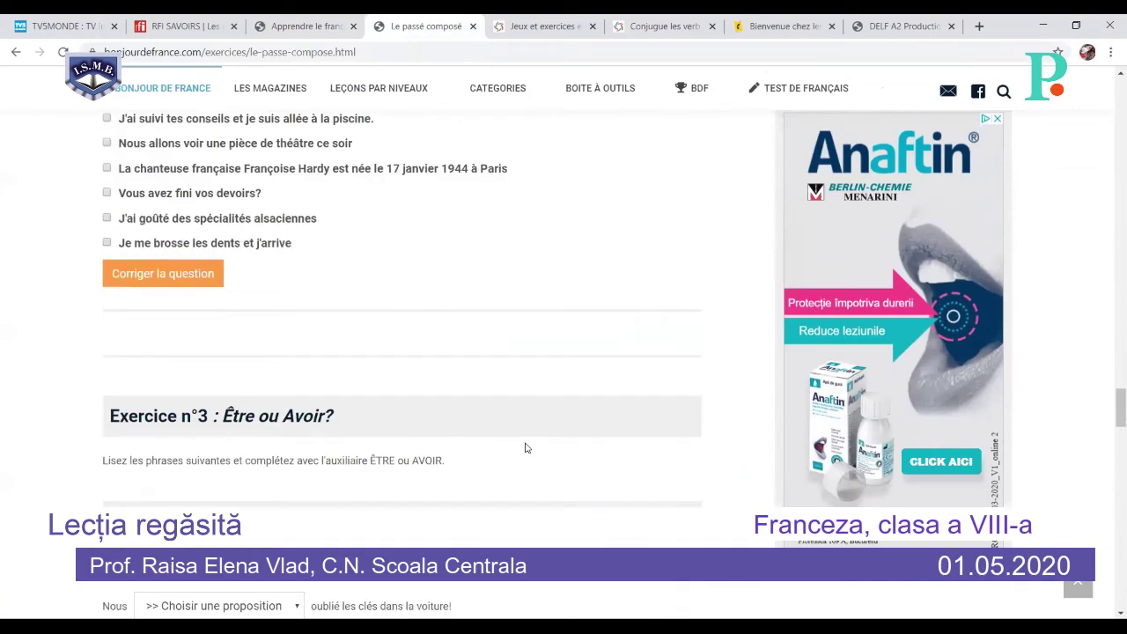
scroll(526, 449, "down", 9)
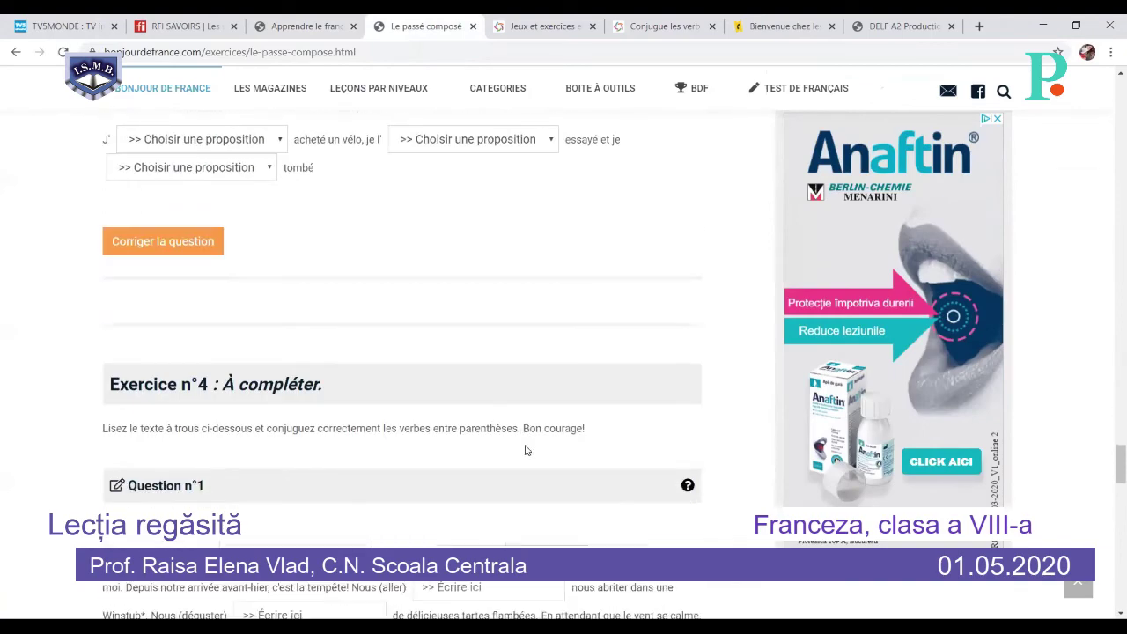
scroll(526, 450, "down", 9)
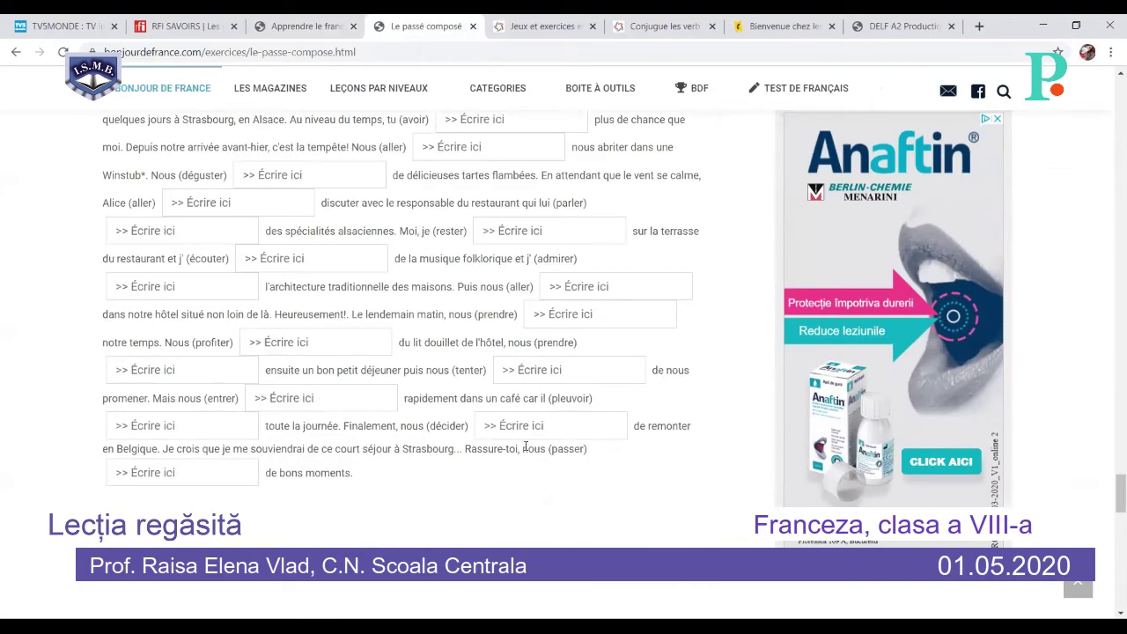
In Exercice n°3, answer the "terminé leur promenade" sentence with "ont" and the "oublié les clés" sentence with "avons".
scroll(524, 451, "up", 15)
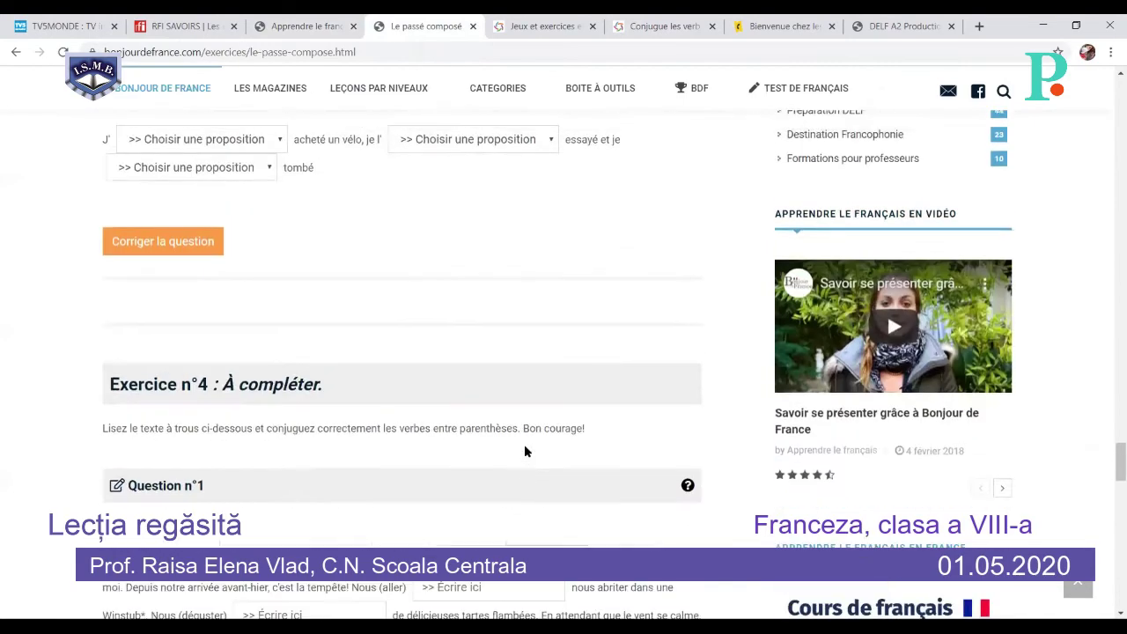
scroll(511, 443, "down", 4)
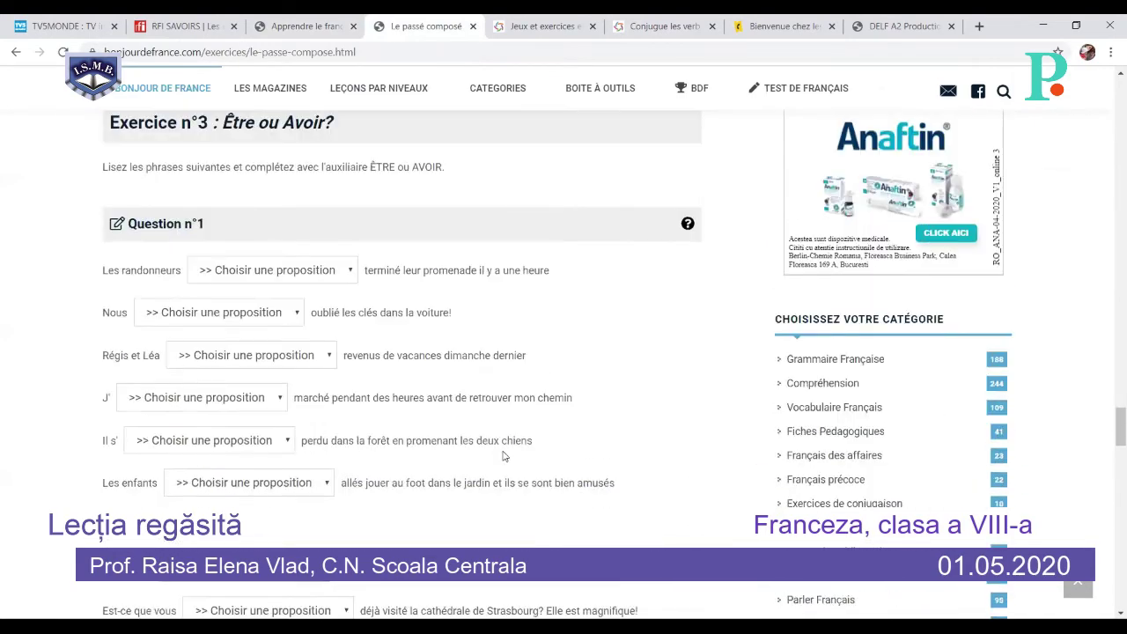
scroll(318, 432, "up", 1)
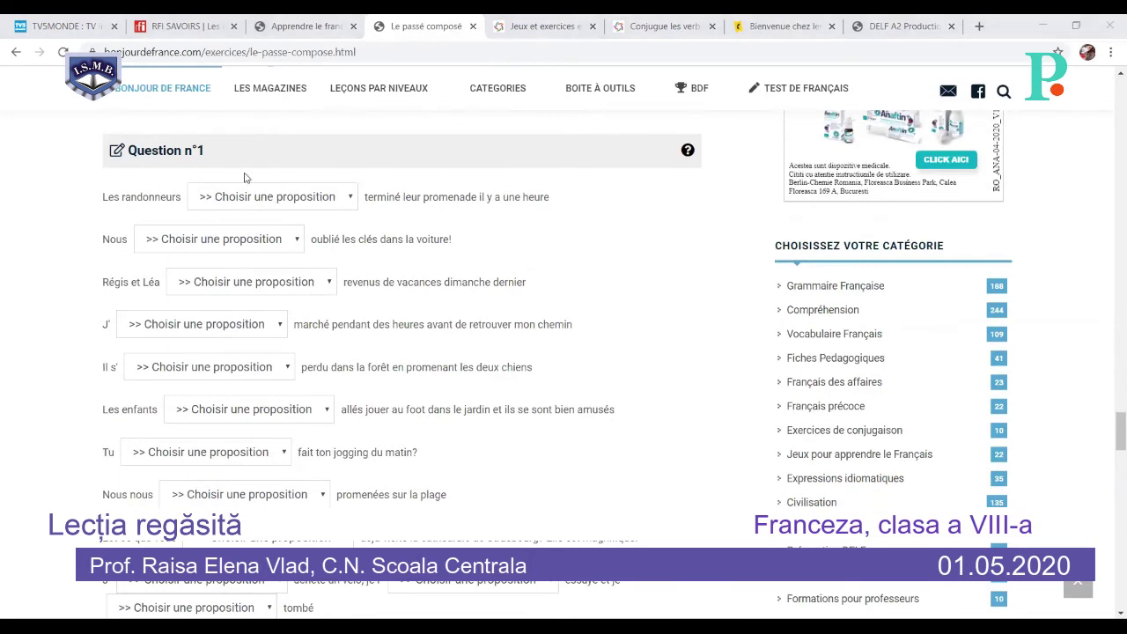
left_click(351, 197)
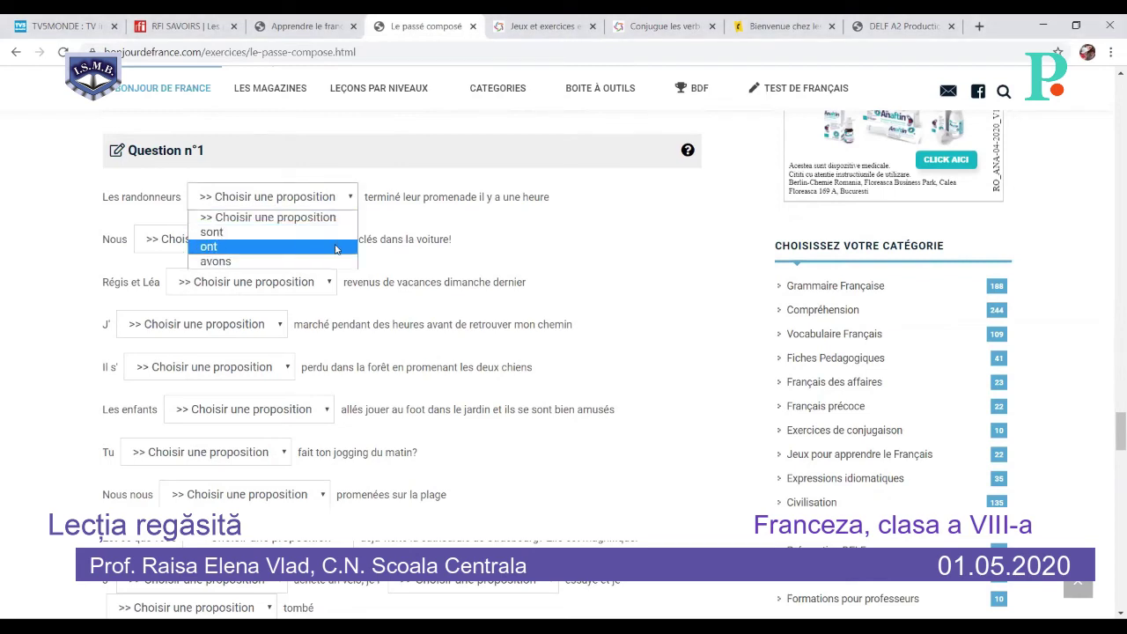
left_click(336, 248)
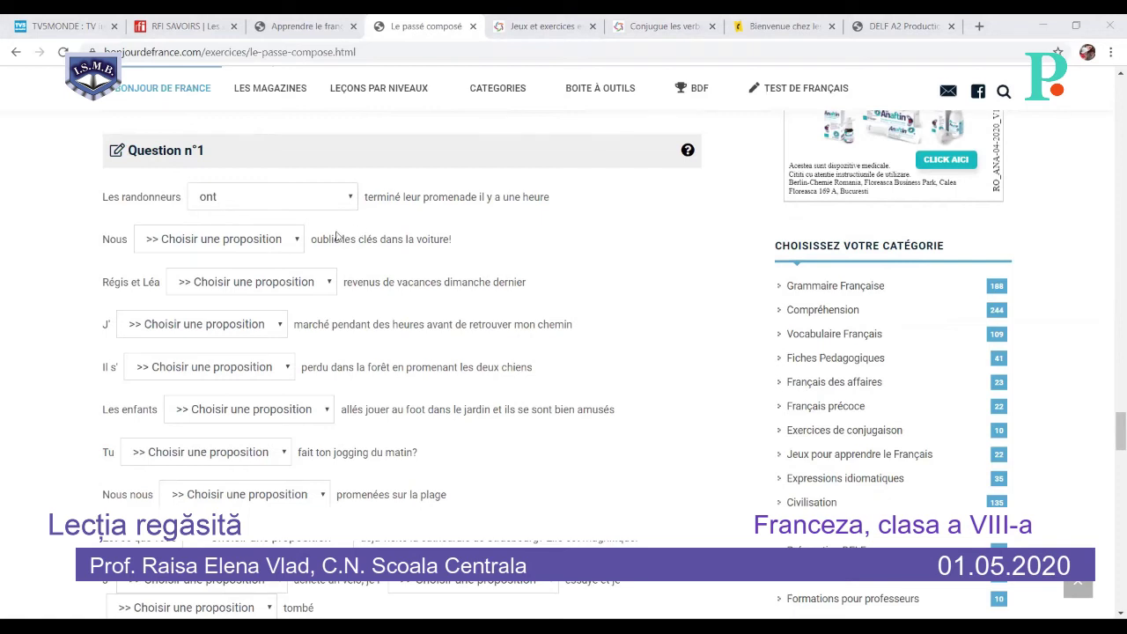
left_click(299, 246)
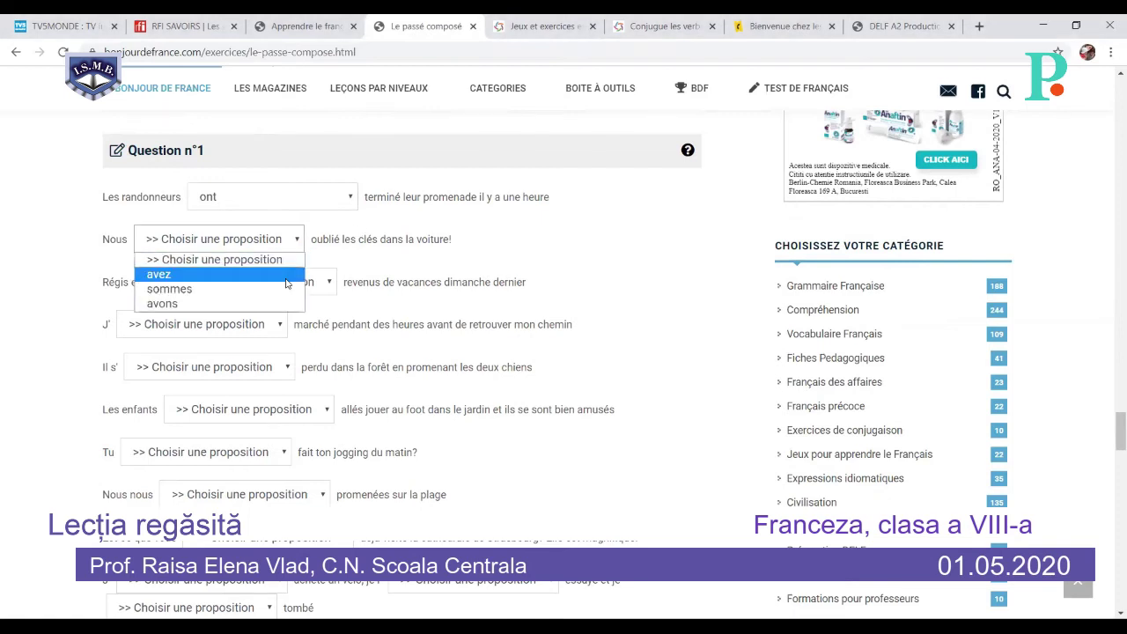
left_click(280, 303)
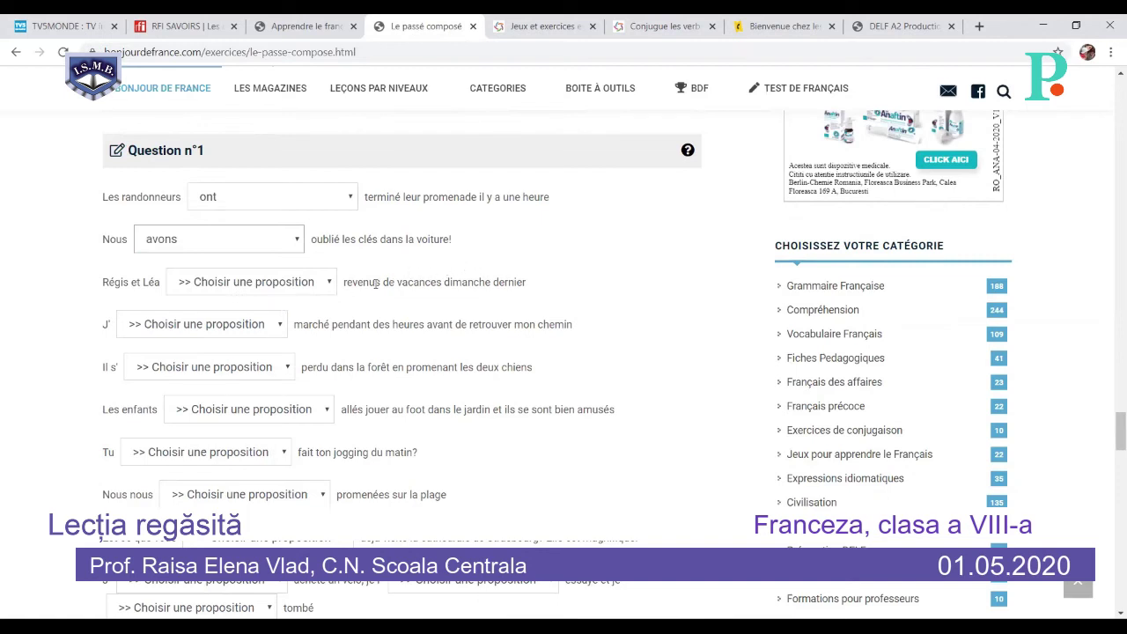
Complete the "revenus de vacances" sentence with "sont" and the "marché pendant des heures" sentence with "ai".
left_click(327, 283)
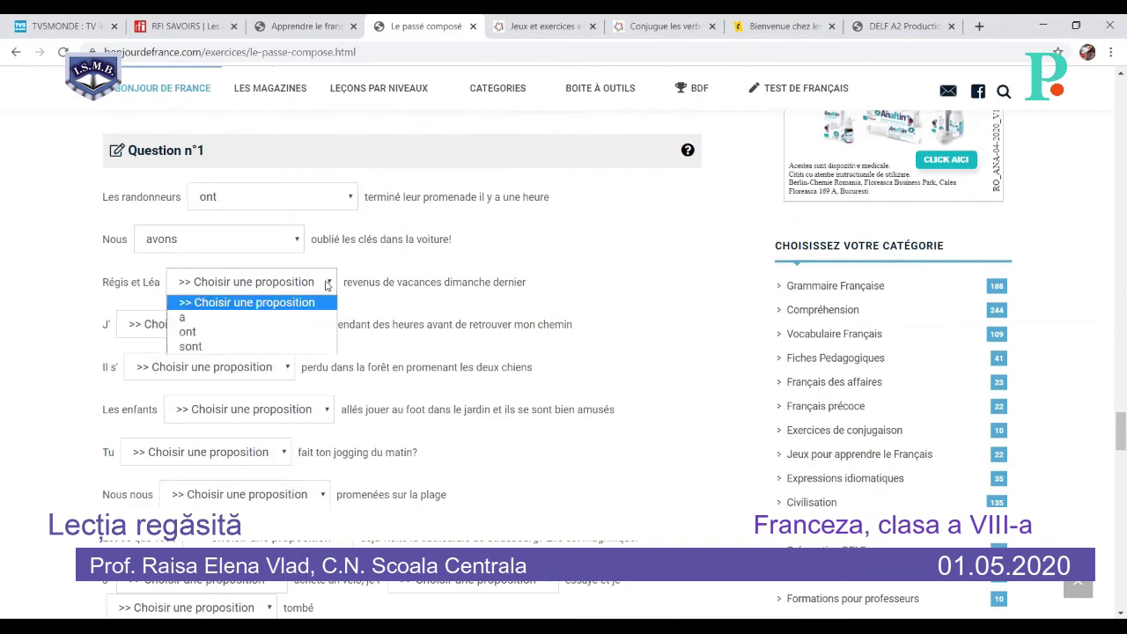
left_click(296, 346)
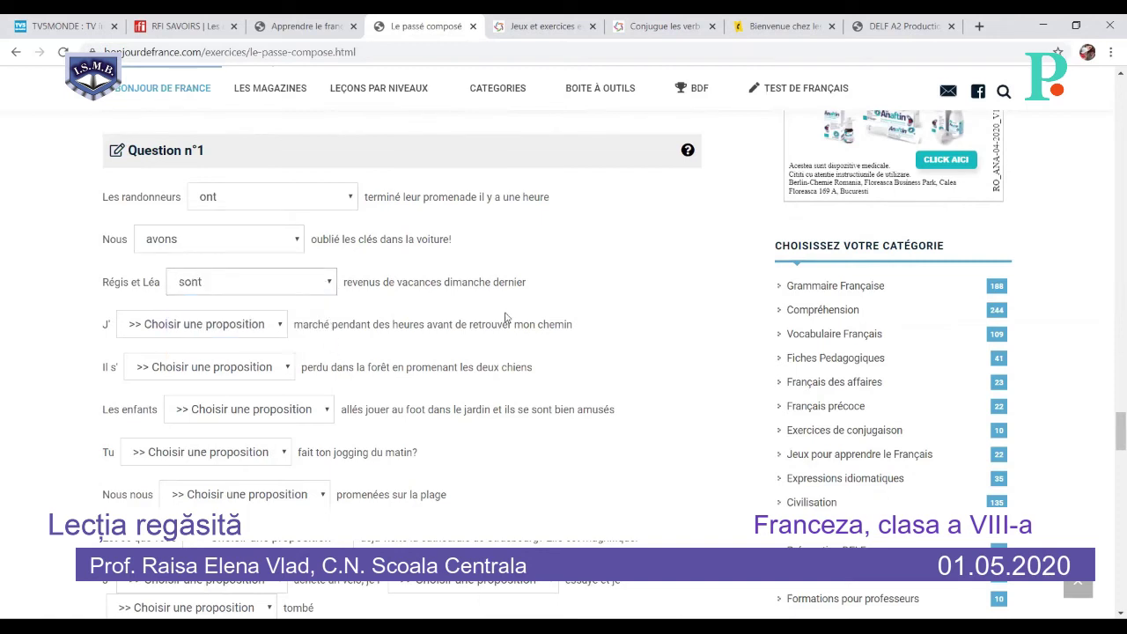
left_click(281, 327)
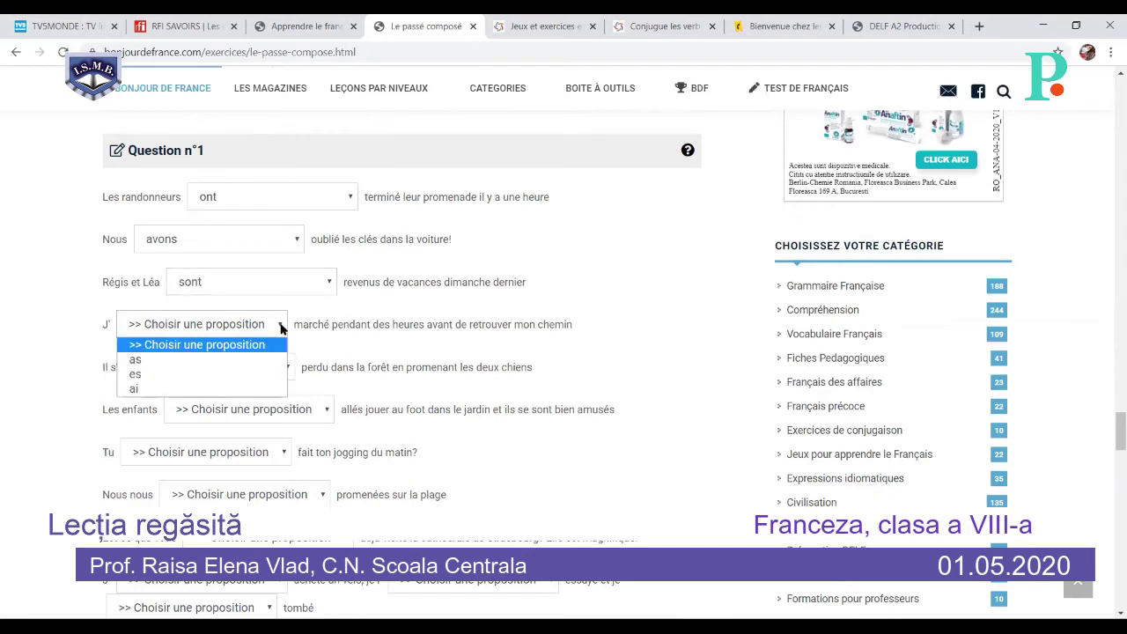
left_click(253, 360)
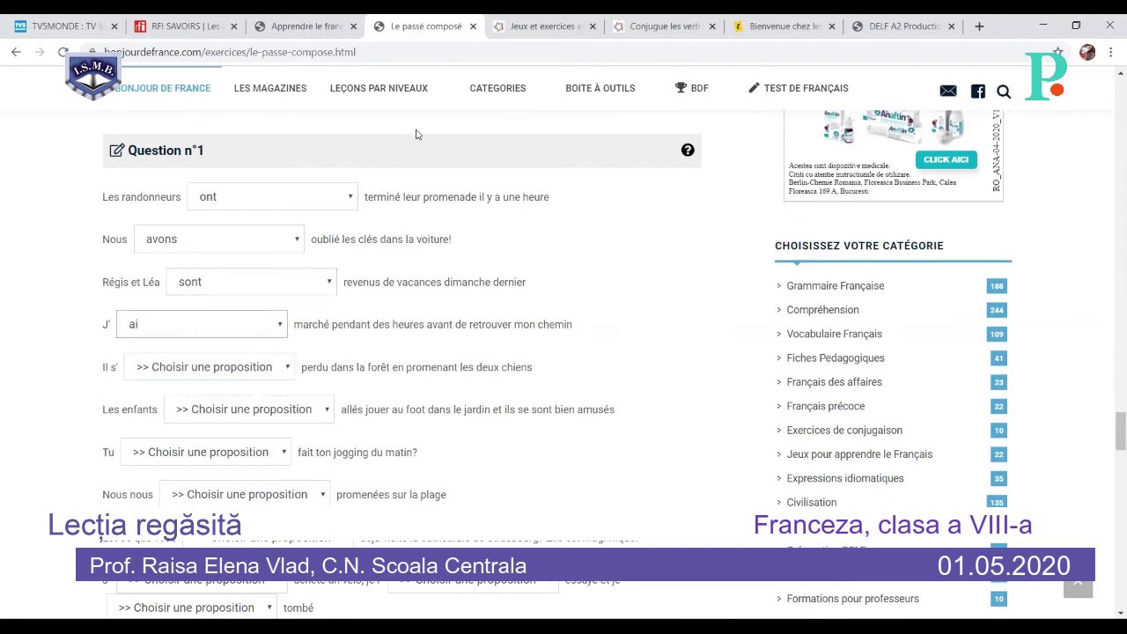
Fill in "est" for "perdu dans la forêt", "sont" for "allés jouer au foot" and "as" for "fait ton jogging".
left_click(286, 368)
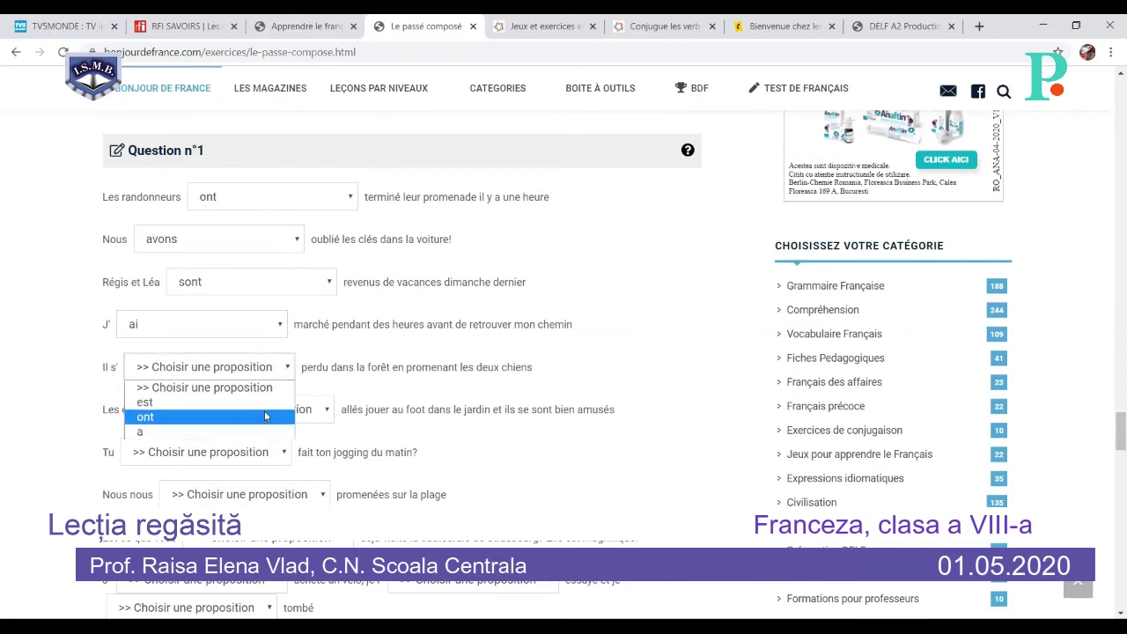
left_click(267, 403)
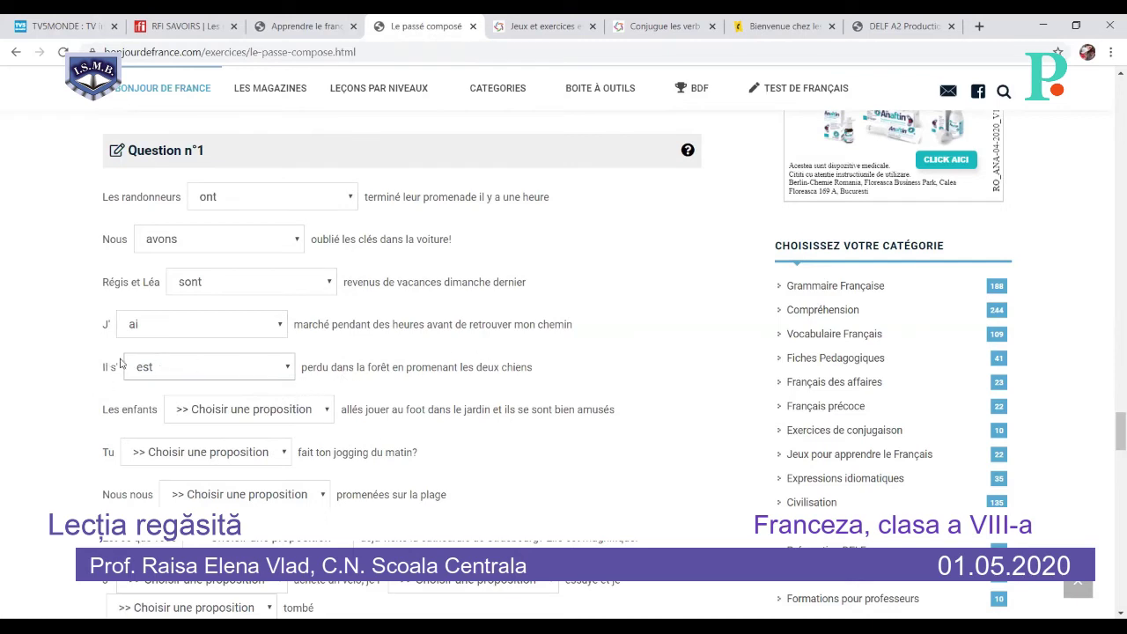
left_click(307, 410)
left_click(279, 471)
left_click(281, 455)
left_click(252, 518)
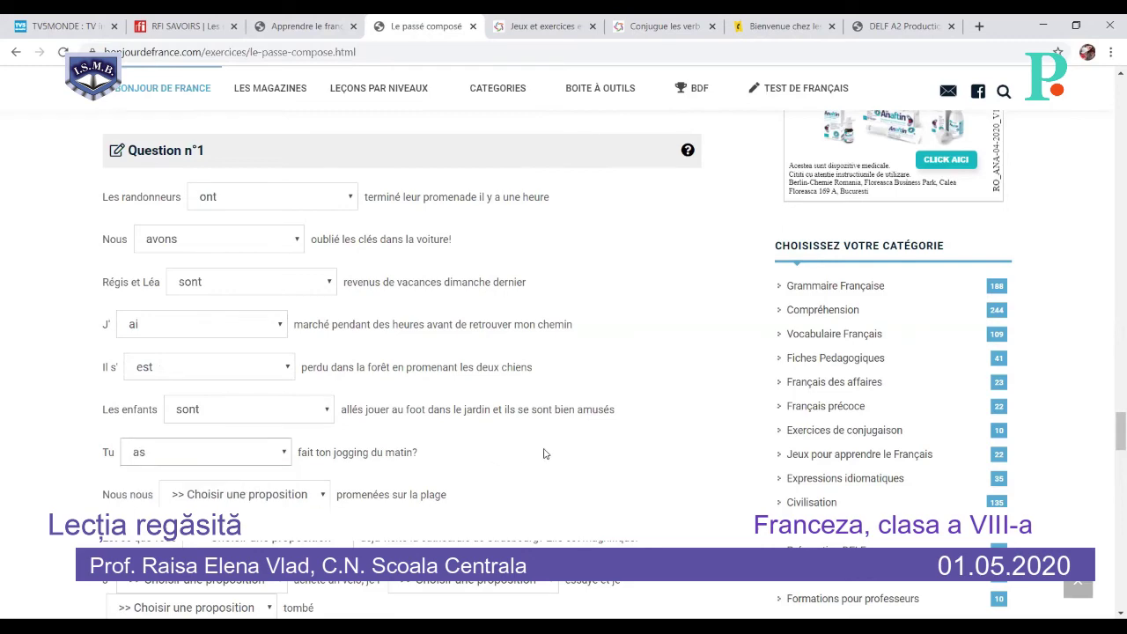
Complete "promenées sur la plage" with "sommes" and "déjà visité la cathédrale de Strasbourg" with "avez".
scroll(544, 457, "down", 1)
scroll(544, 457, "down", 1)
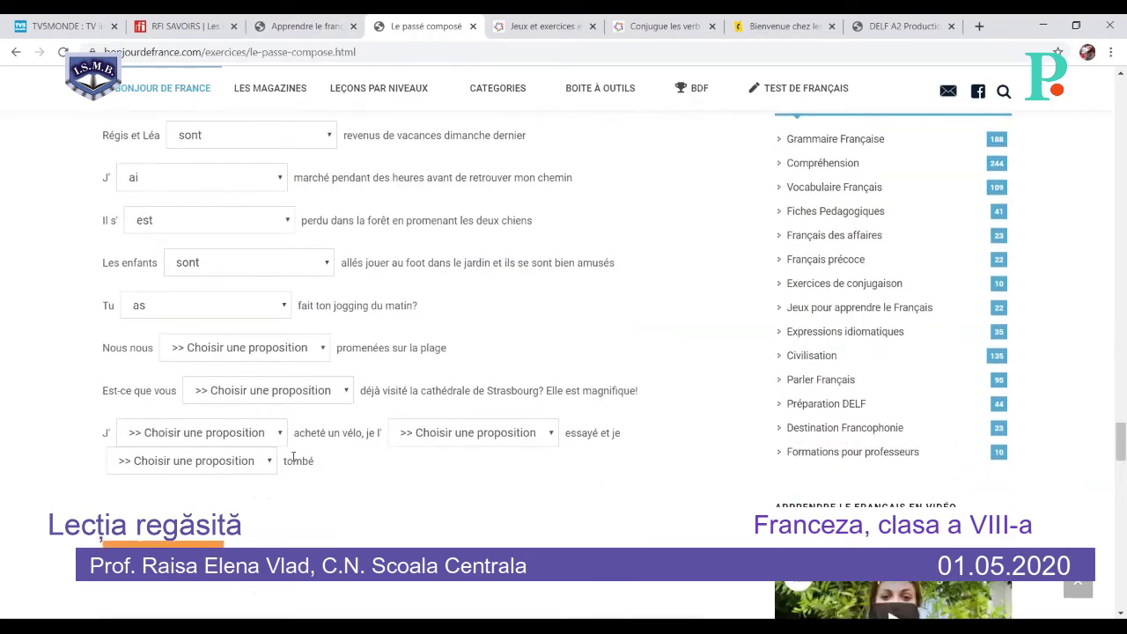
left_click(312, 353)
left_click(285, 385)
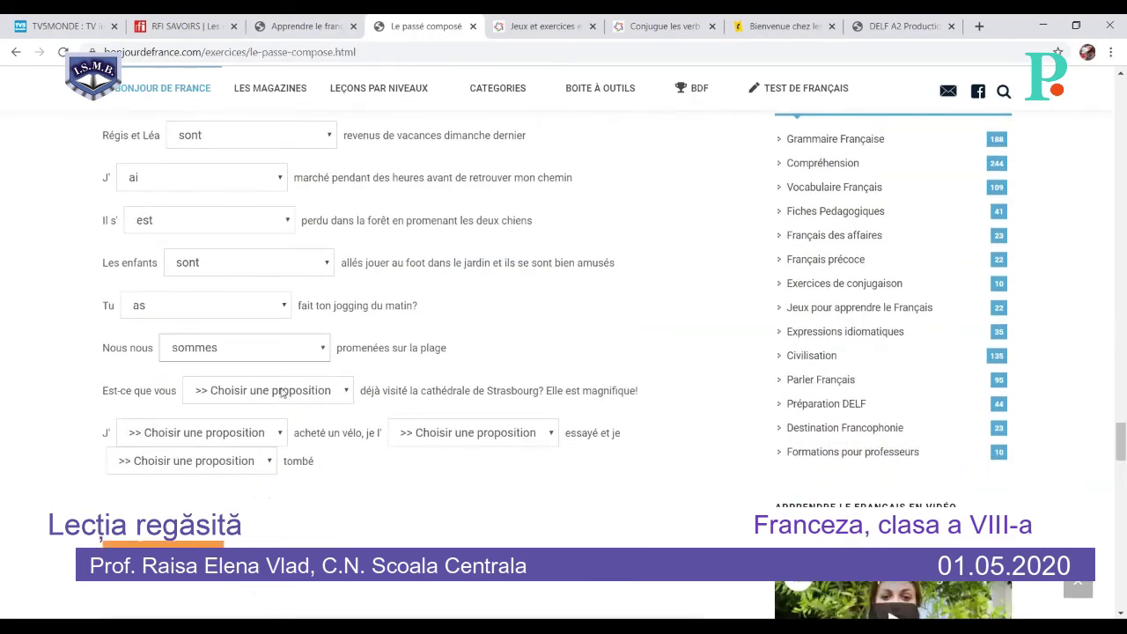
left_click(333, 393)
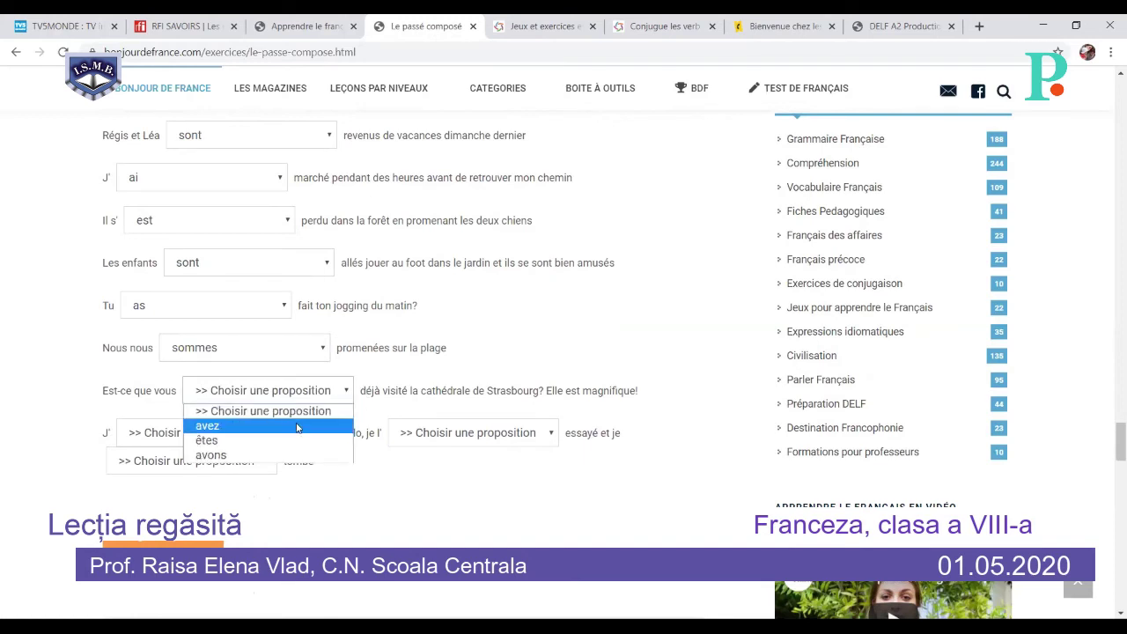
left_click(313, 425)
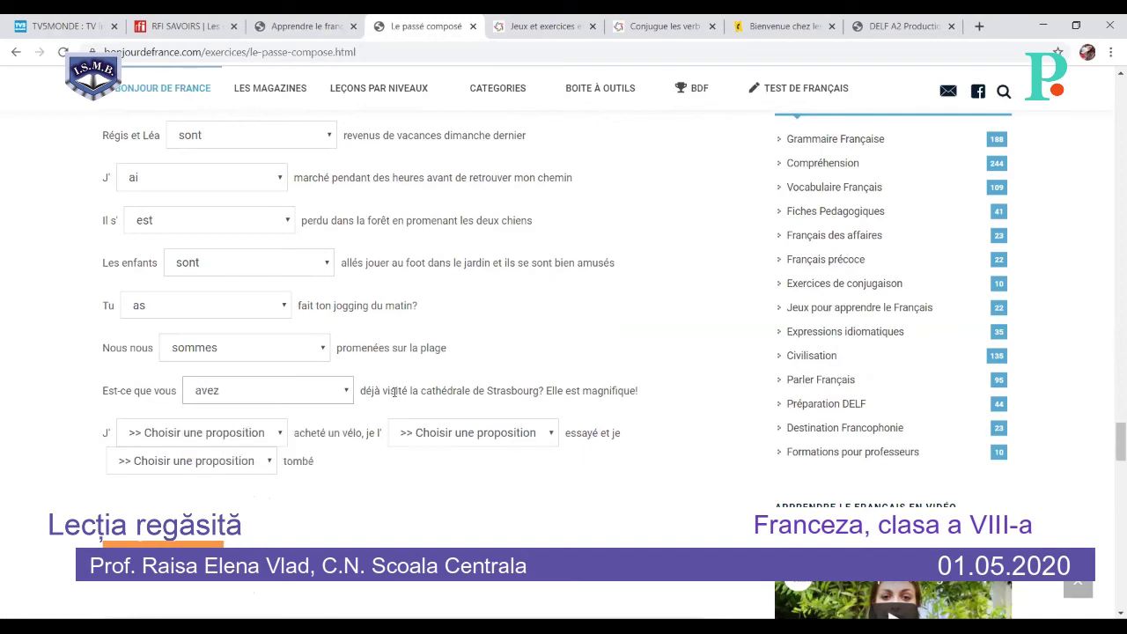
Fill the three gaps of the last sentence: "ai" before "acheté un vélo", "ai" before "essayé" and "suis" before "tombé".
left_click(278, 438)
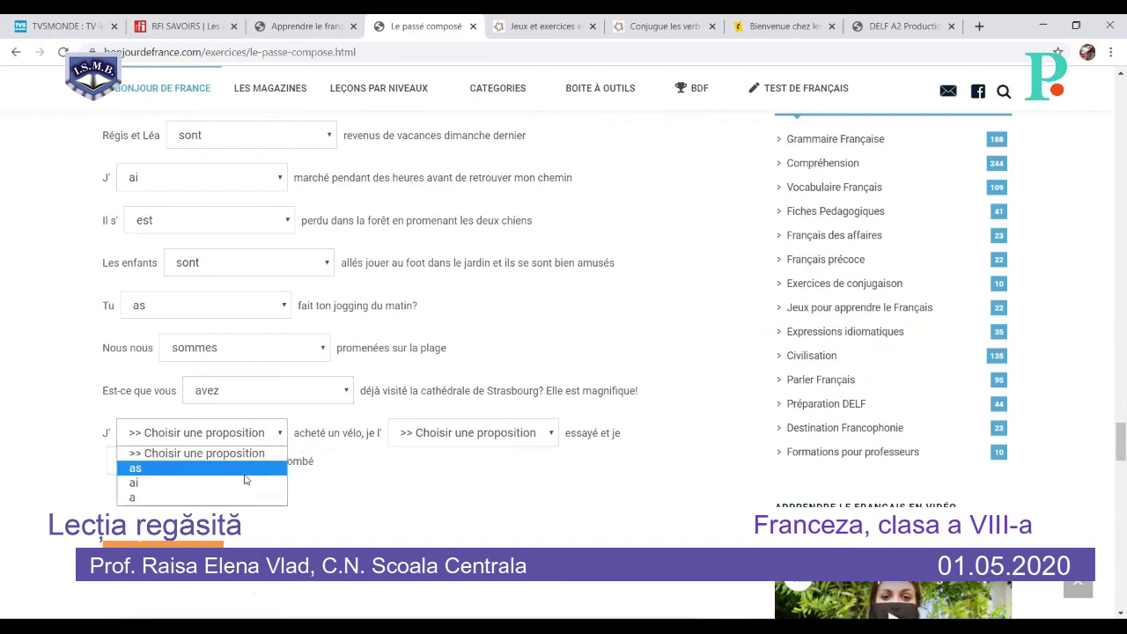
left_click(145, 467)
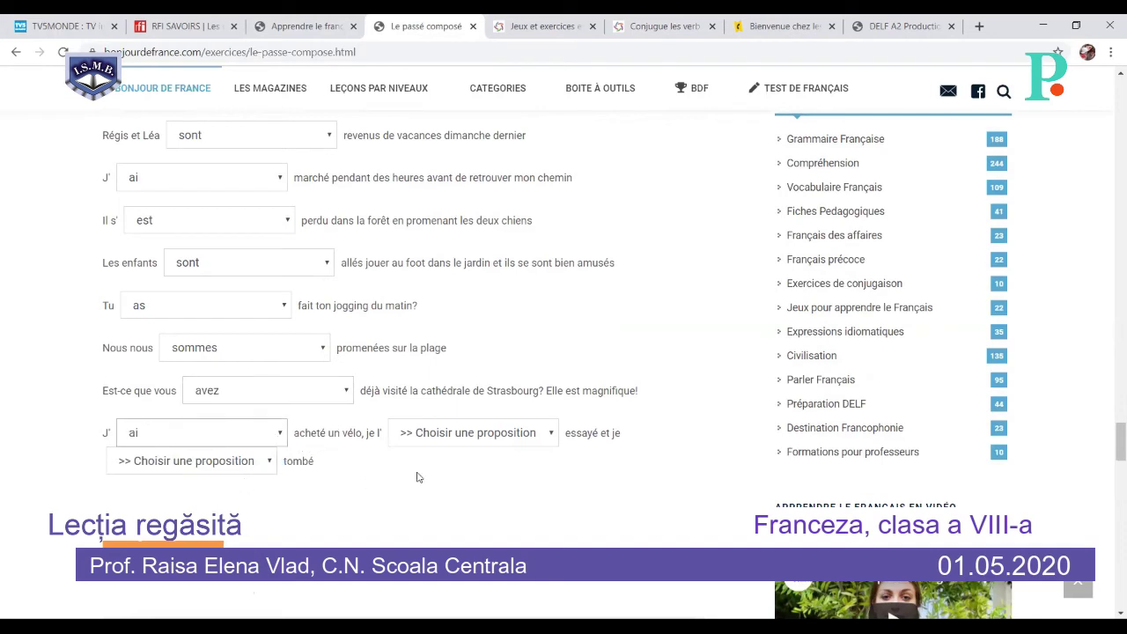
left_click(551, 432)
left_click(498, 495)
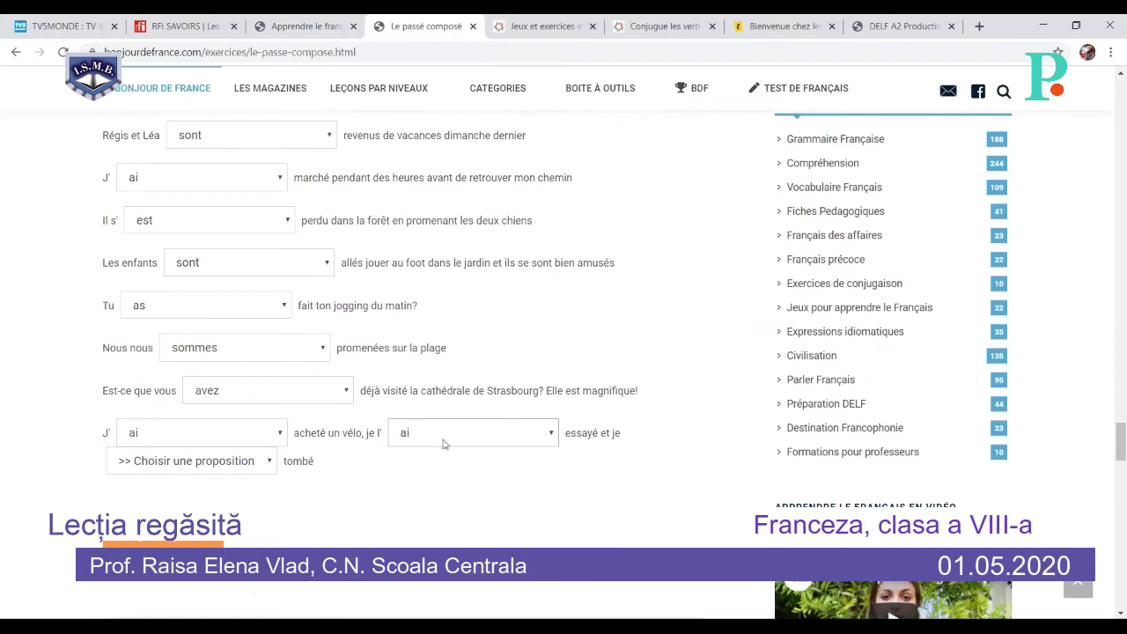
left_click(266, 463)
left_click(254, 498)
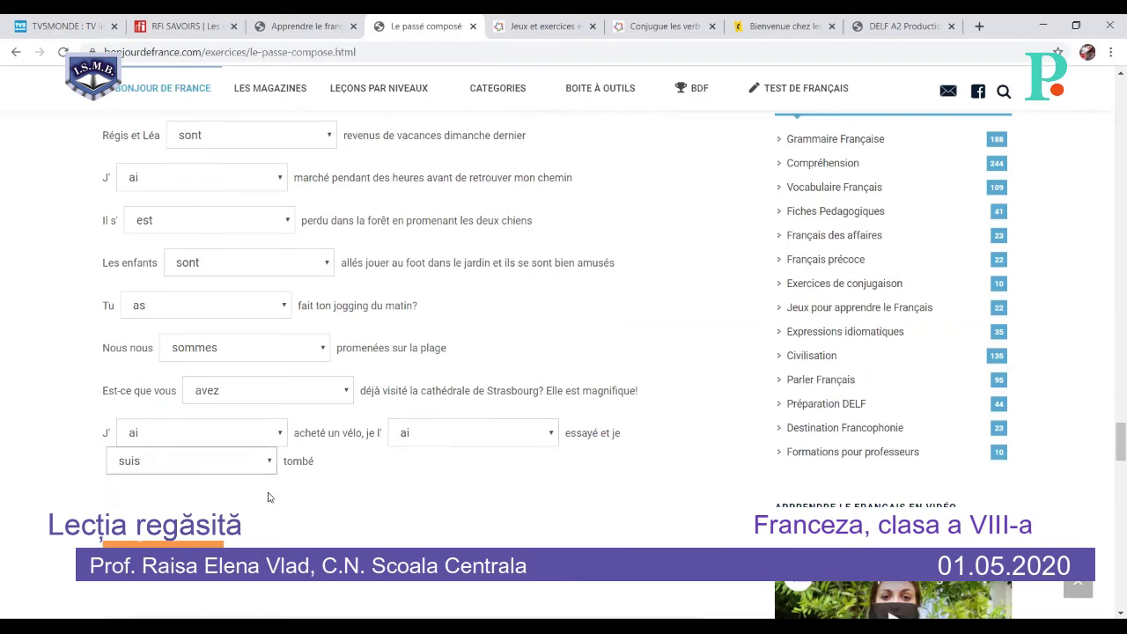
Review the chosen auxiliaries in Exercice n°3 and have the question corrected.
scroll(346, 495, "up", 2)
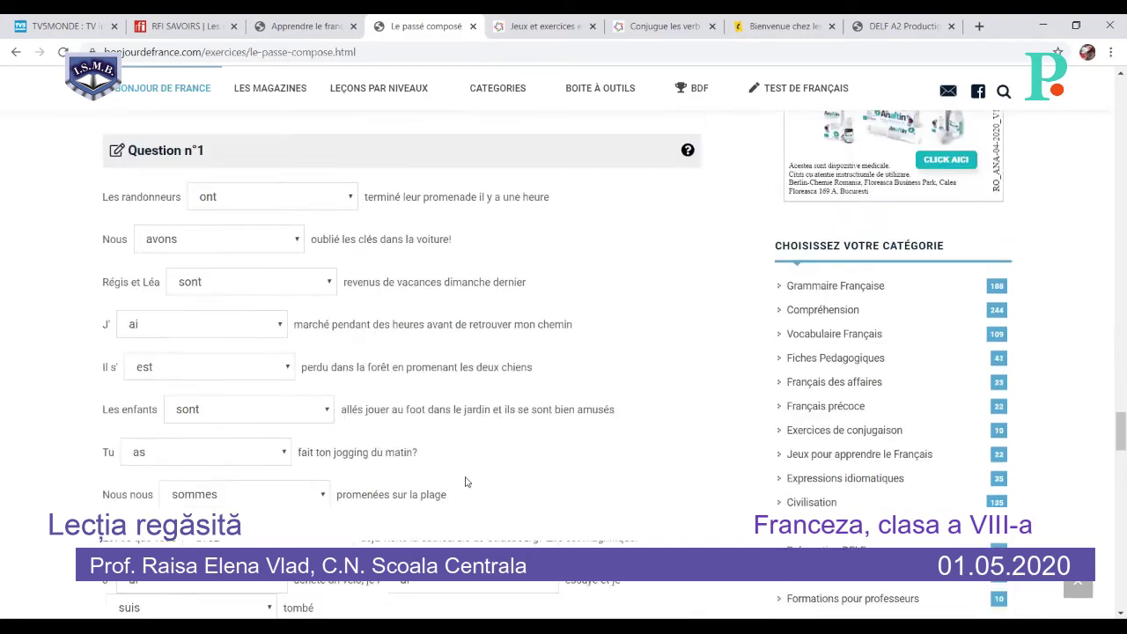
scroll(602, 454, "up", 2)
scroll(661, 429, "down", 1)
scroll(421, 258, "down", 1)
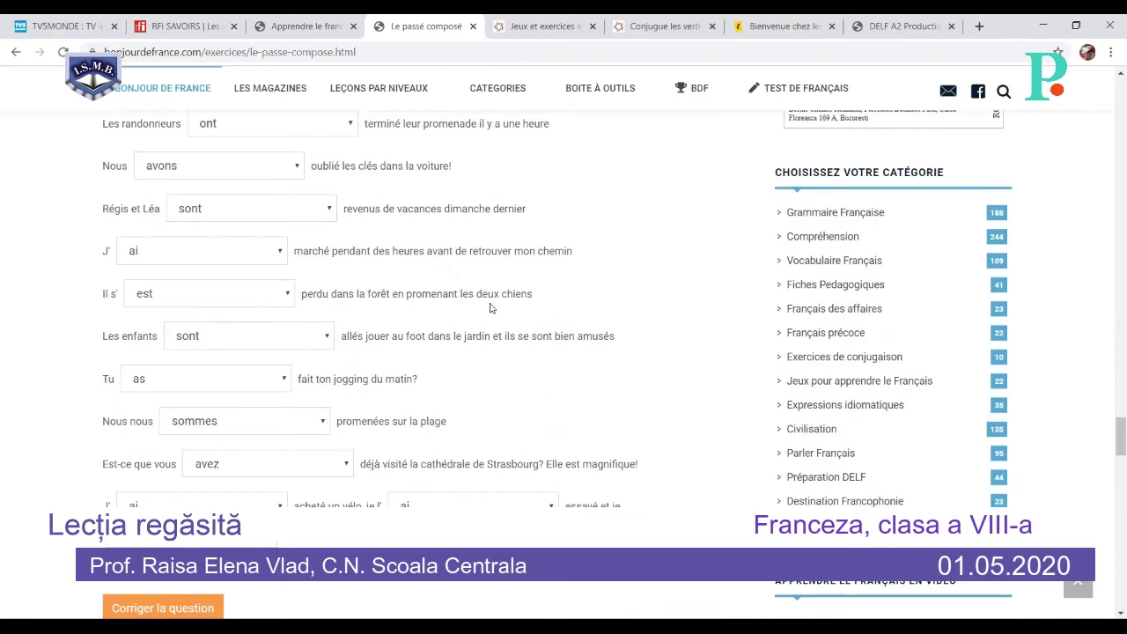
scroll(490, 307, "down", 1)
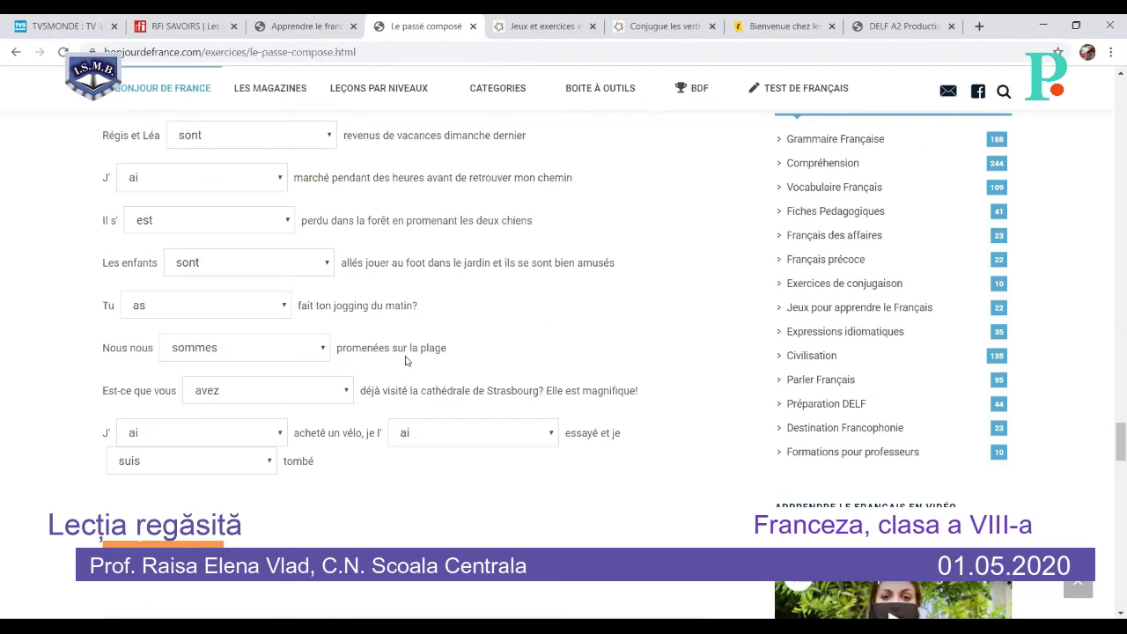
scroll(445, 363, "down", 1)
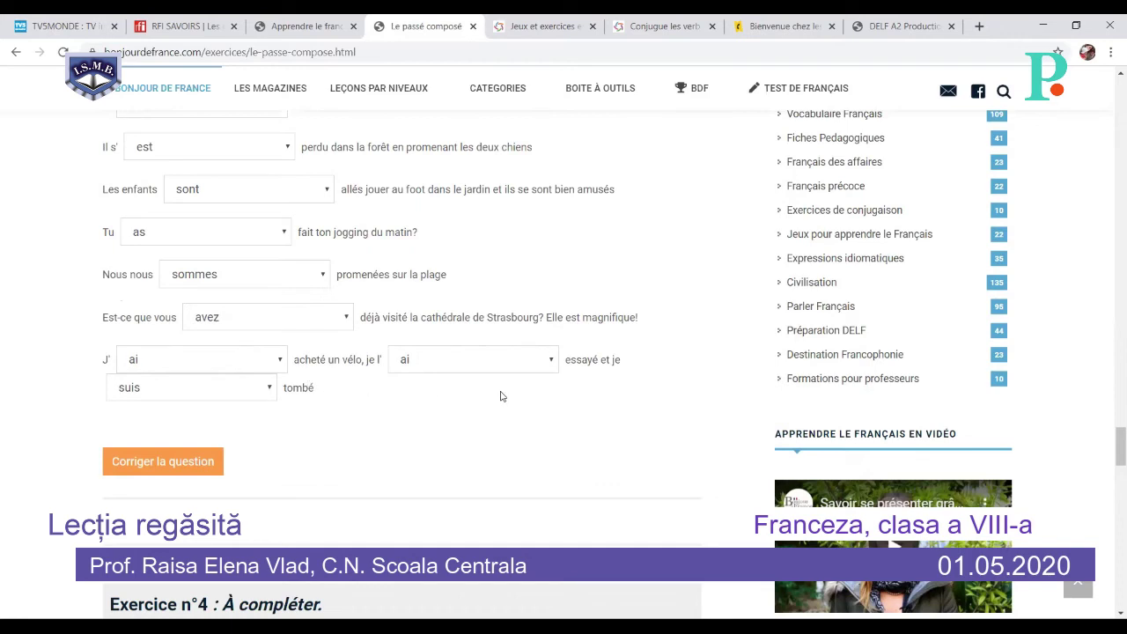
left_click(149, 464)
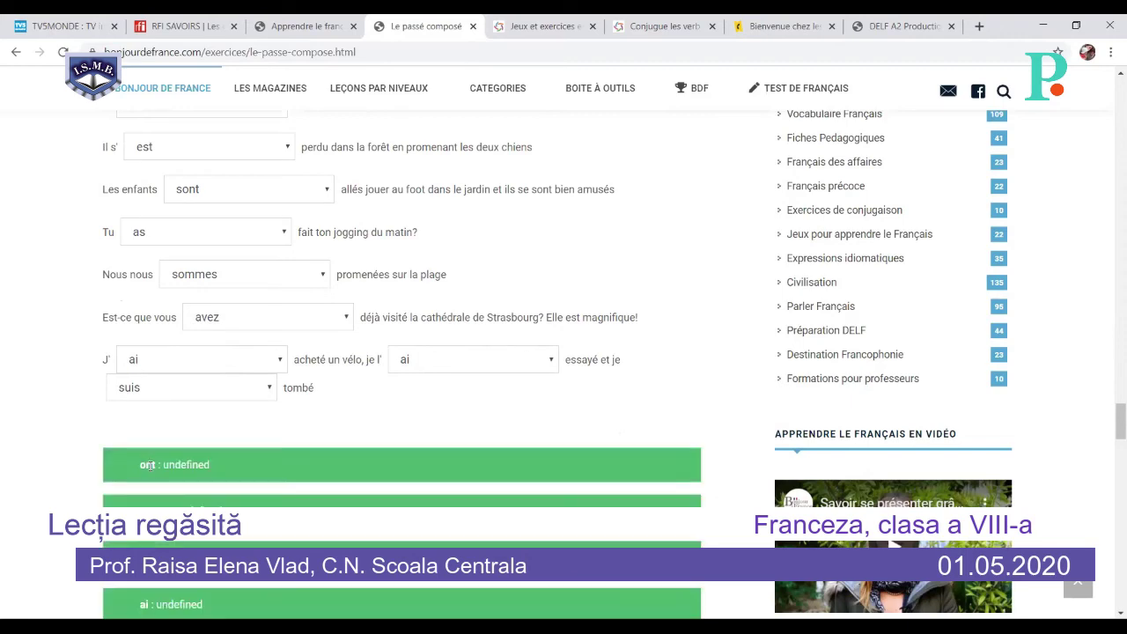
Review the correction feedback for all the auxiliaries chosen in the "Être ou Avoir?" exercise.
scroll(272, 449, "down", 5)
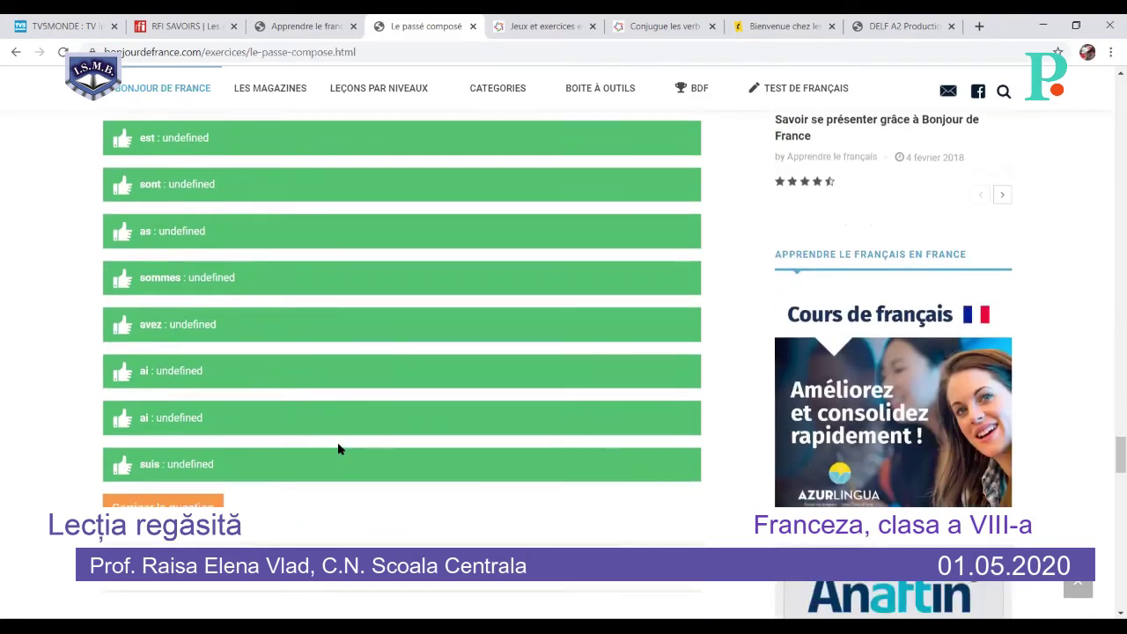
scroll(339, 446, "up", 3)
scroll(339, 445, "up", 2)
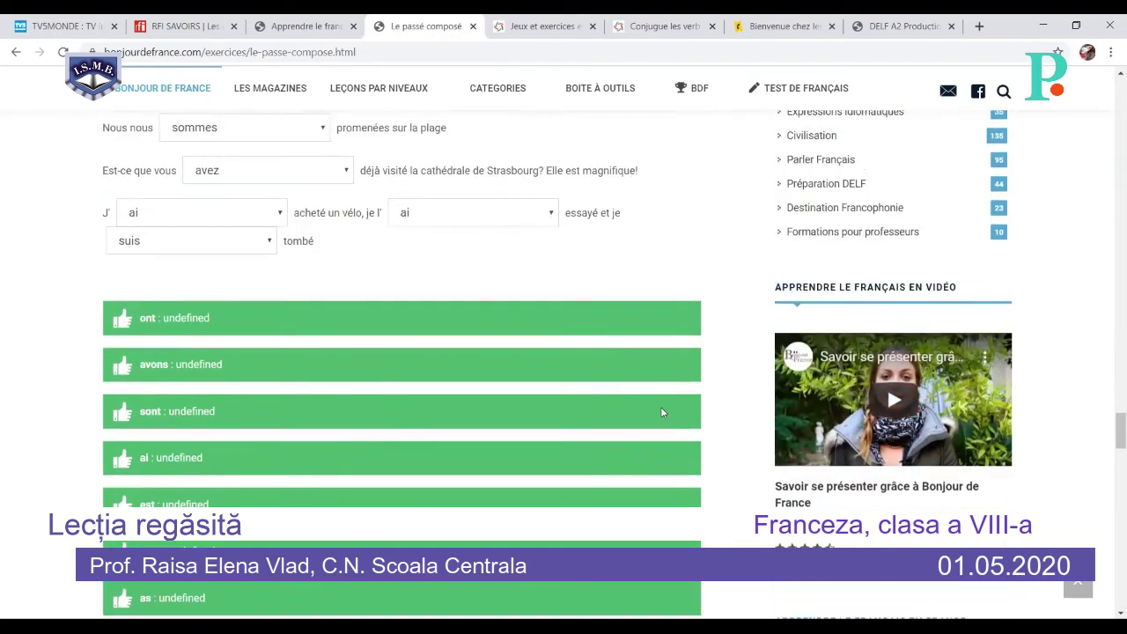
scroll(661, 410, "down", 2)
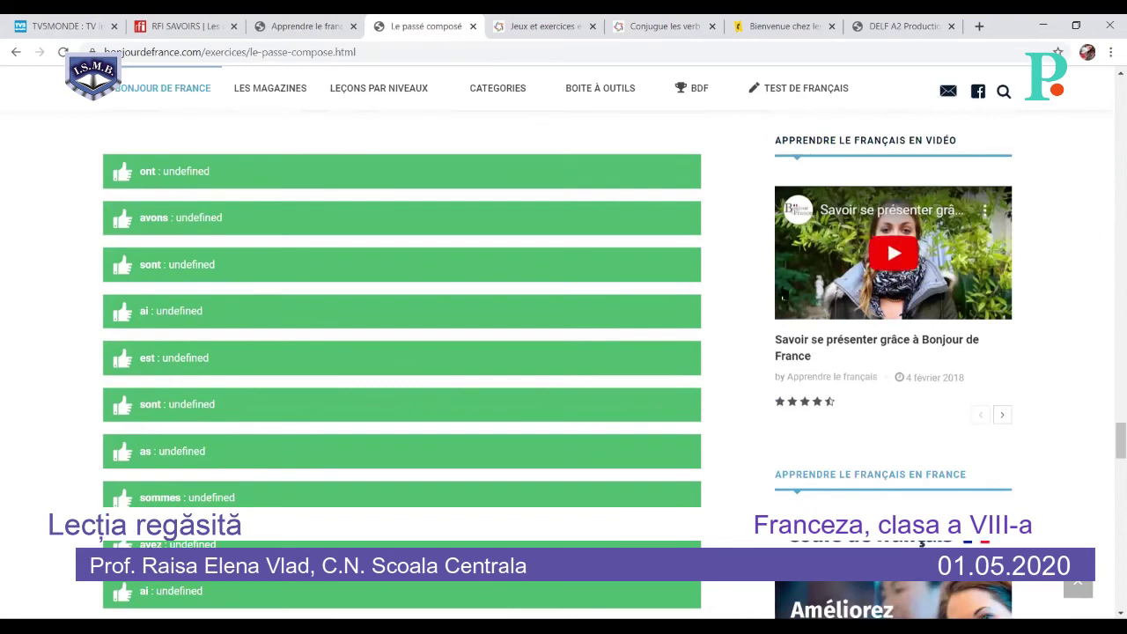
Play the video "Savoir se présenter grâce à Bonjour de France" on the lesson page.
scroll(760, 292, "up", 1)
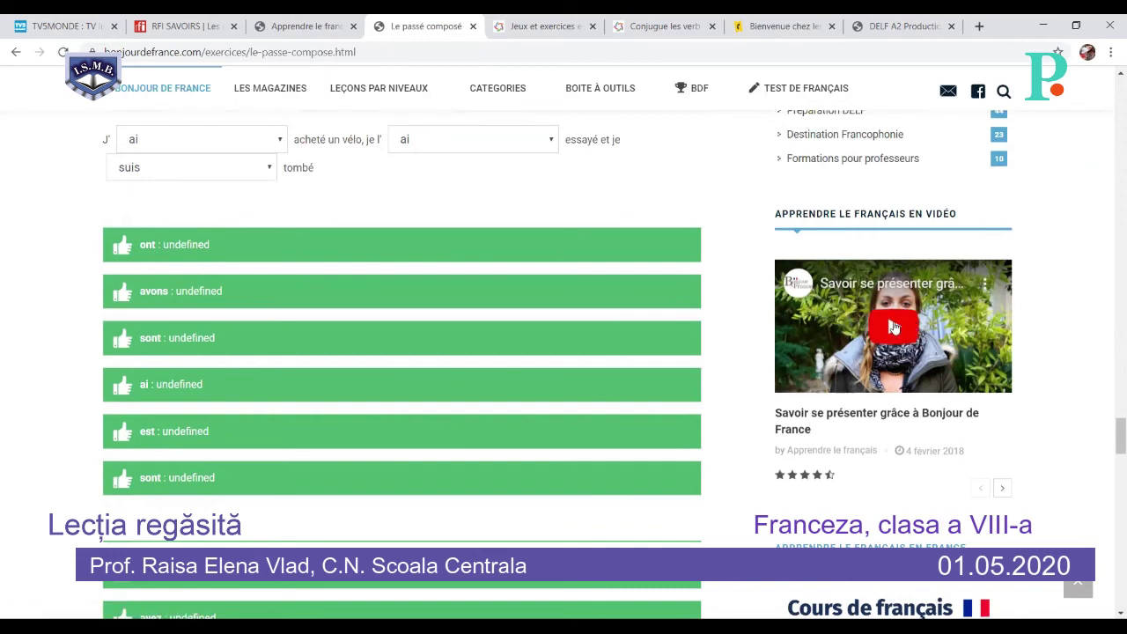
left_click(892, 326)
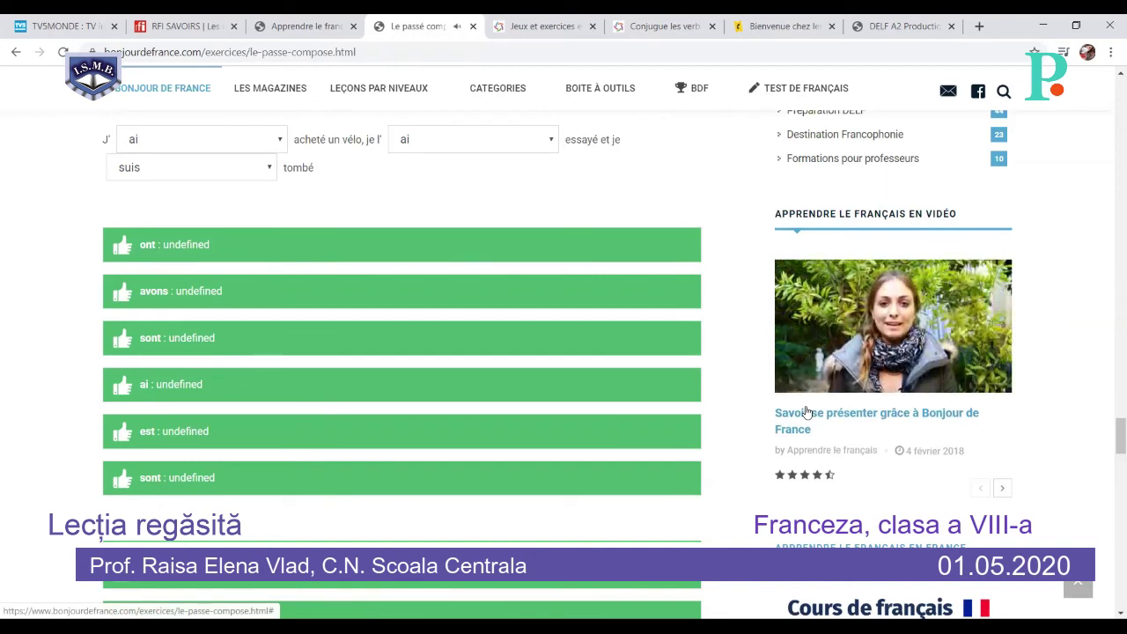
mouse_move(800, 383)
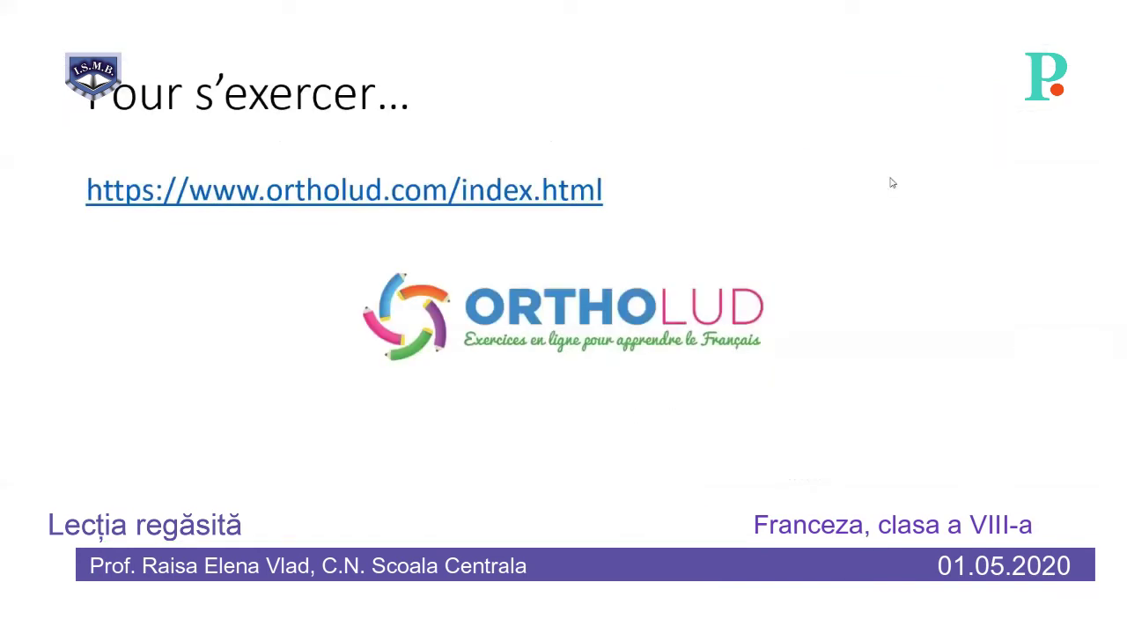
Advance the PowerPoint slide show from the Ortholud slide to "Production orale et écrite".
left_click(628, 397)
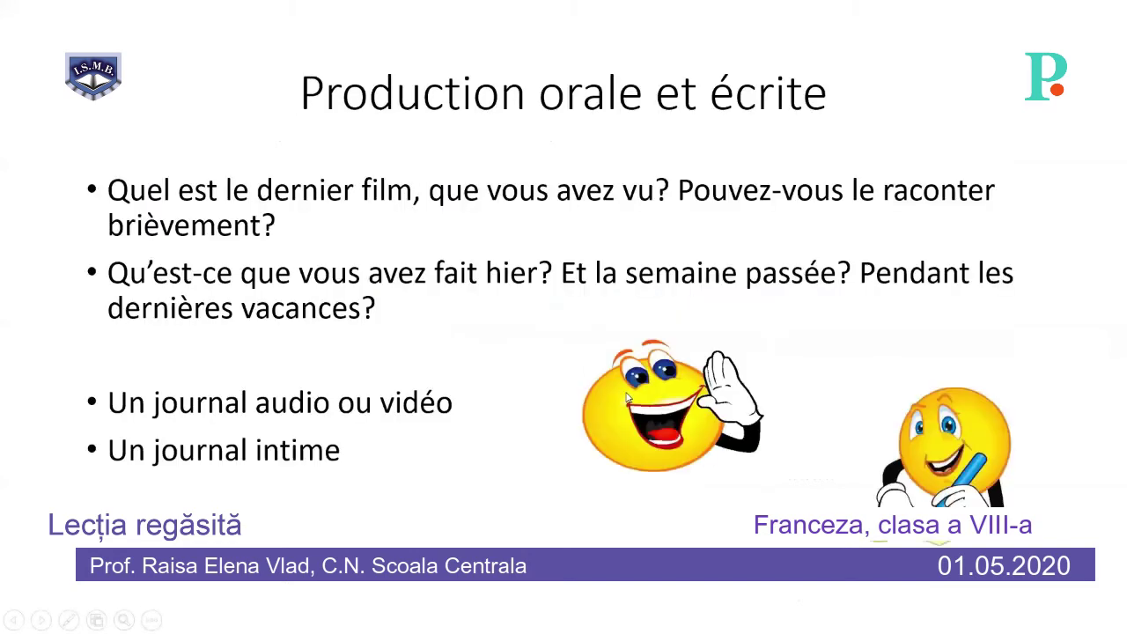